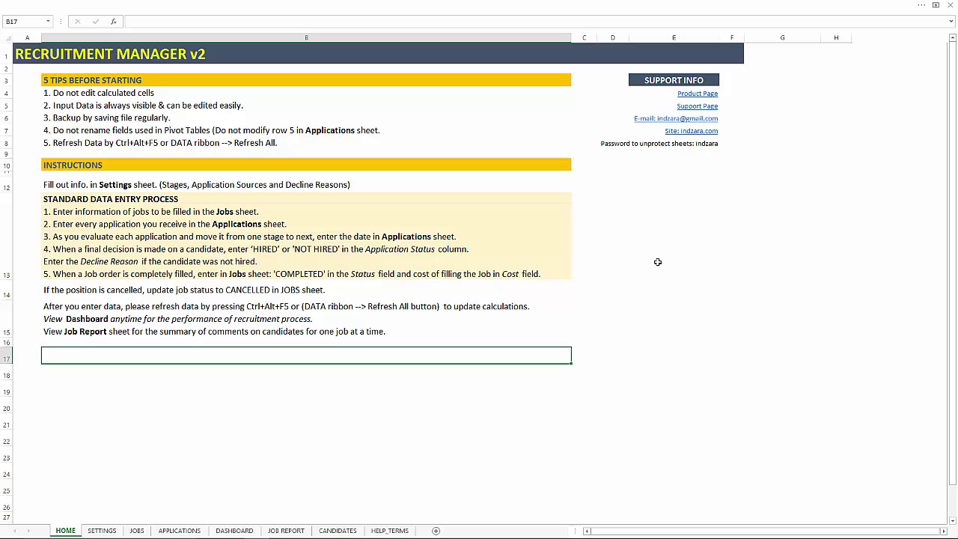
# Step: On the SETTINGS sheet, clear cell B10 and re-enter HIRE as the last recruitment stage
pyautogui.click(102, 531)
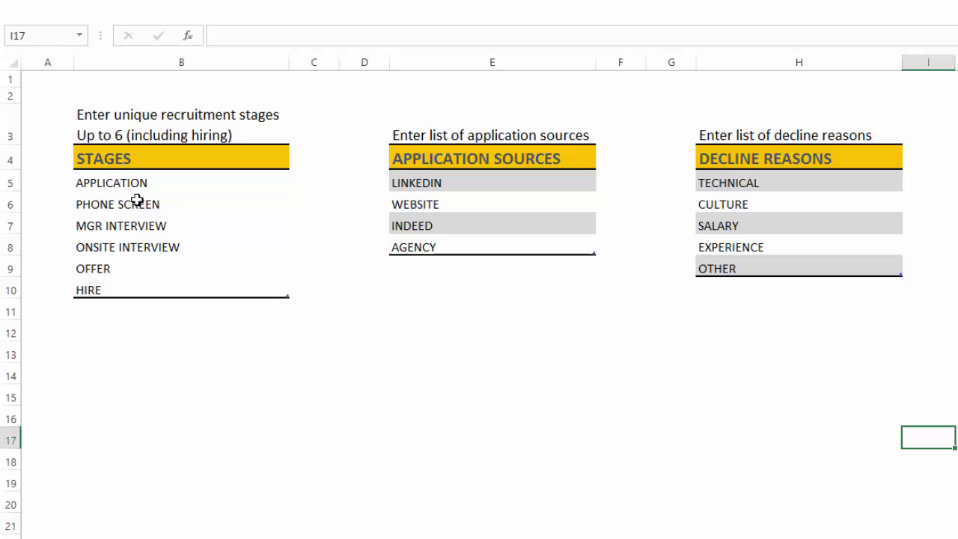
pyautogui.click(119, 289)
pyautogui.press('Delete')
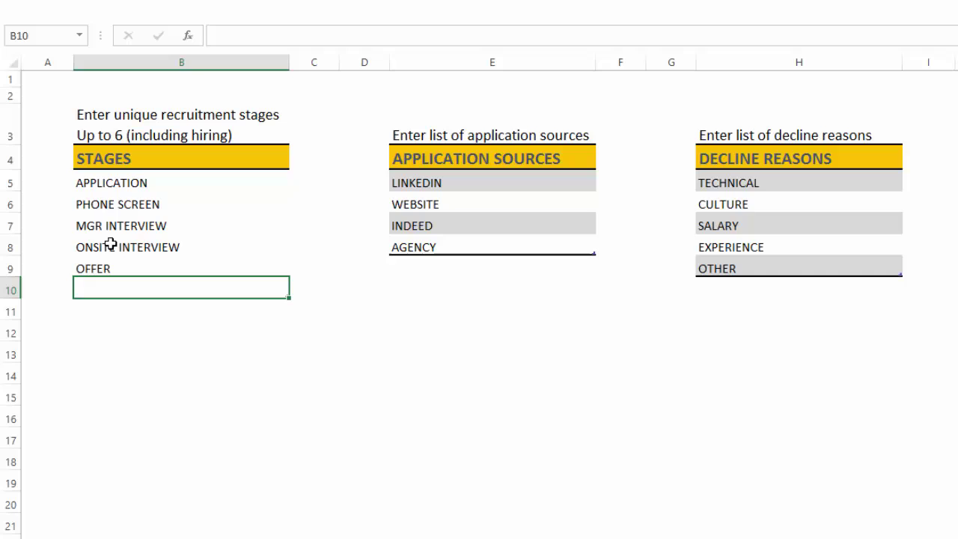
pyautogui.write('HIRE')
pyautogui.hotkey('ctrl', 'Return')
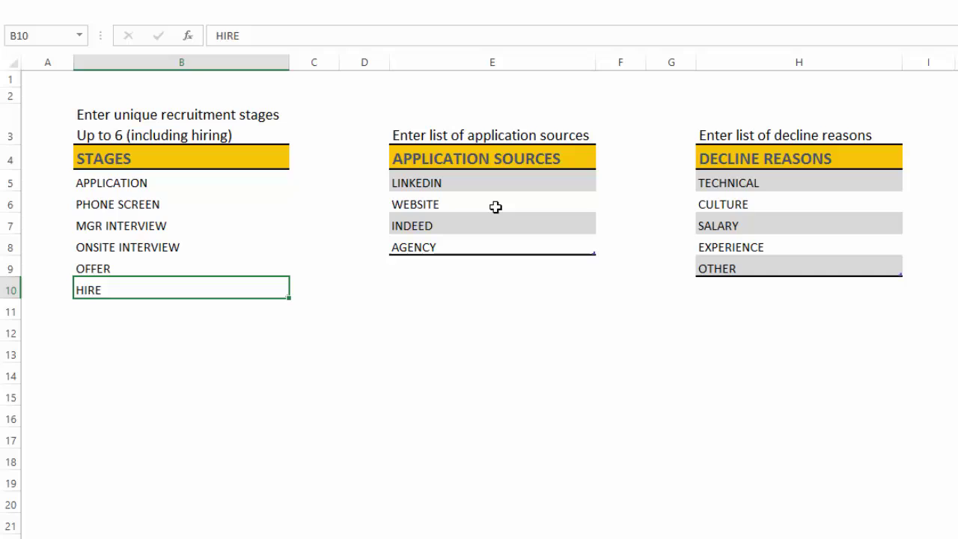
pyautogui.click(746, 314)
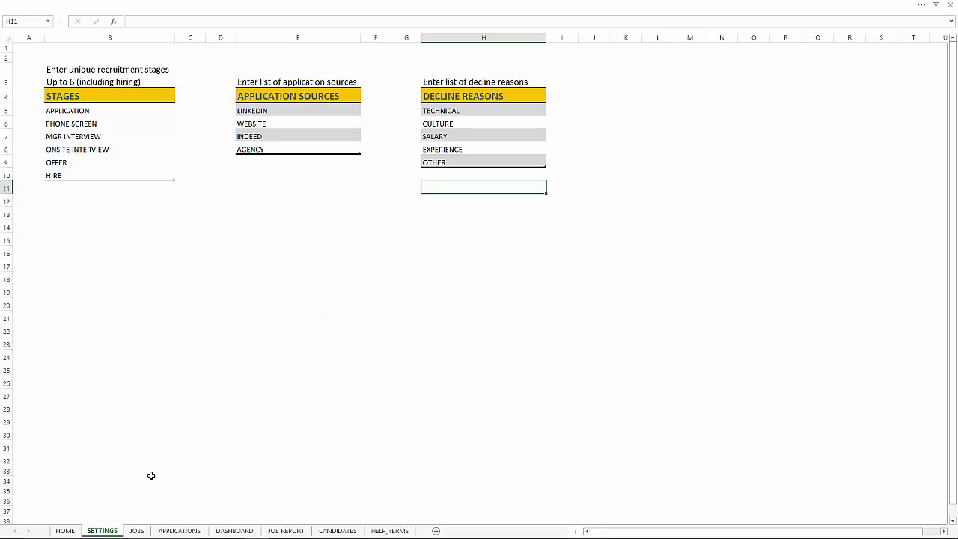
# Step: Review the JOBS table of openings, selecting job 2's ID, title, location and manager in row 6
pyautogui.click(137, 530)
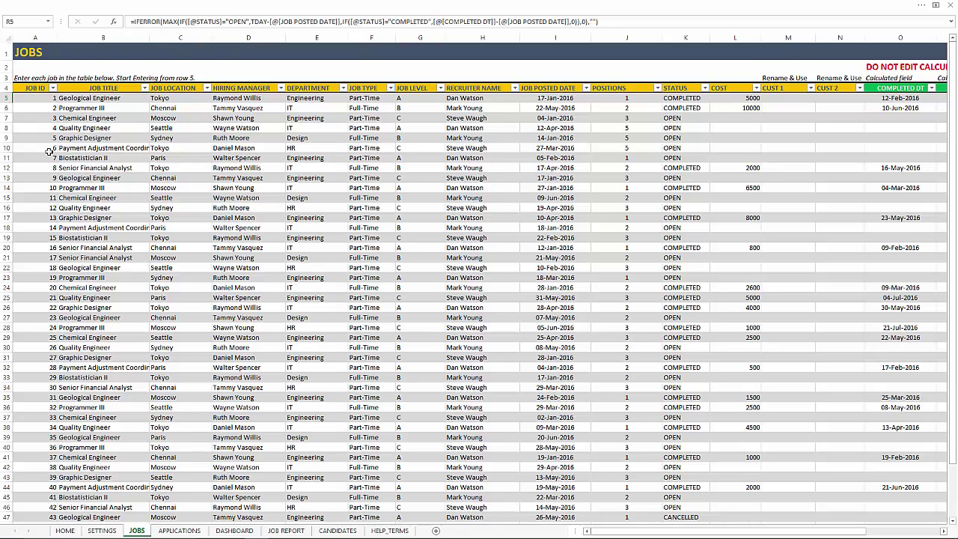
pyautogui.scroll(-3, 49, 152)
pyautogui.scroll(3, 48, 154)
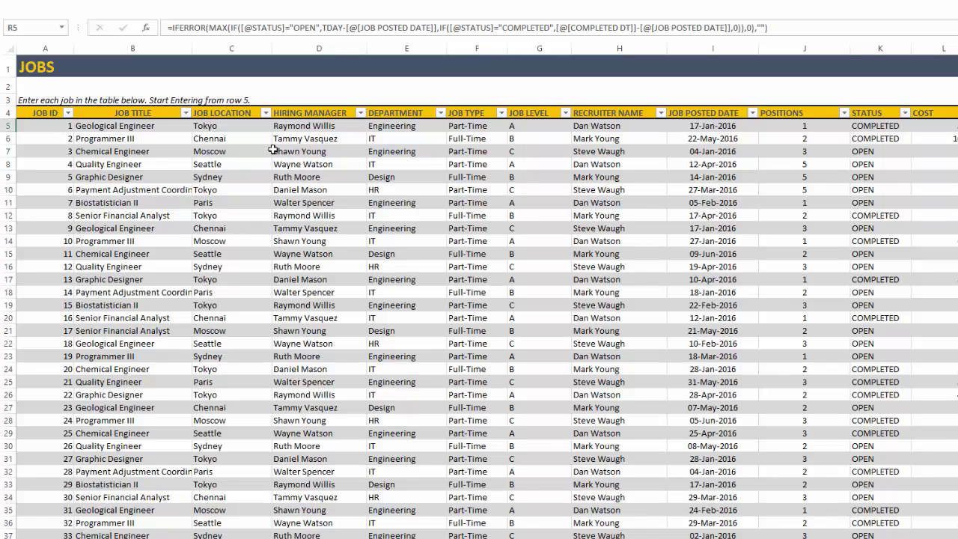
pyautogui.click(781, 140)
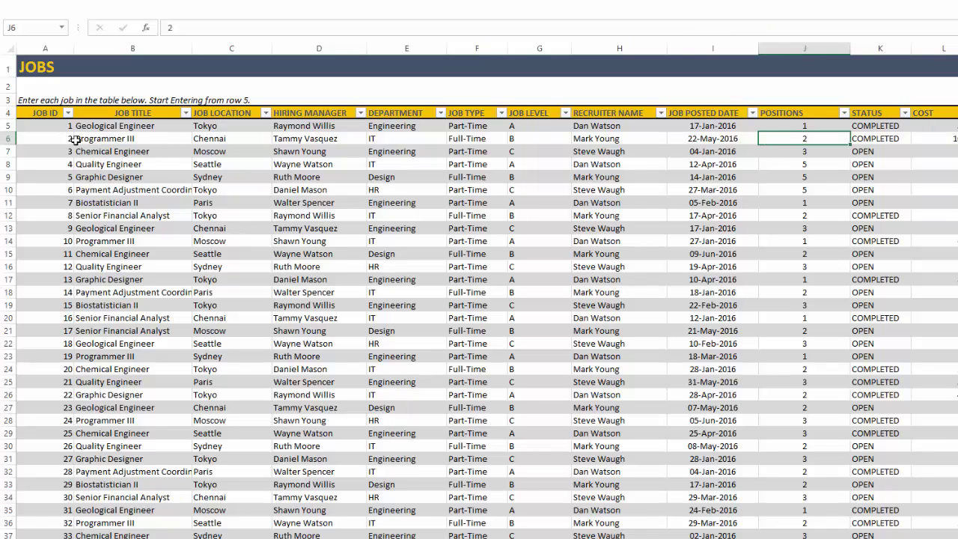
pyautogui.moveTo(51, 139); pyautogui.dragTo(810, 145)
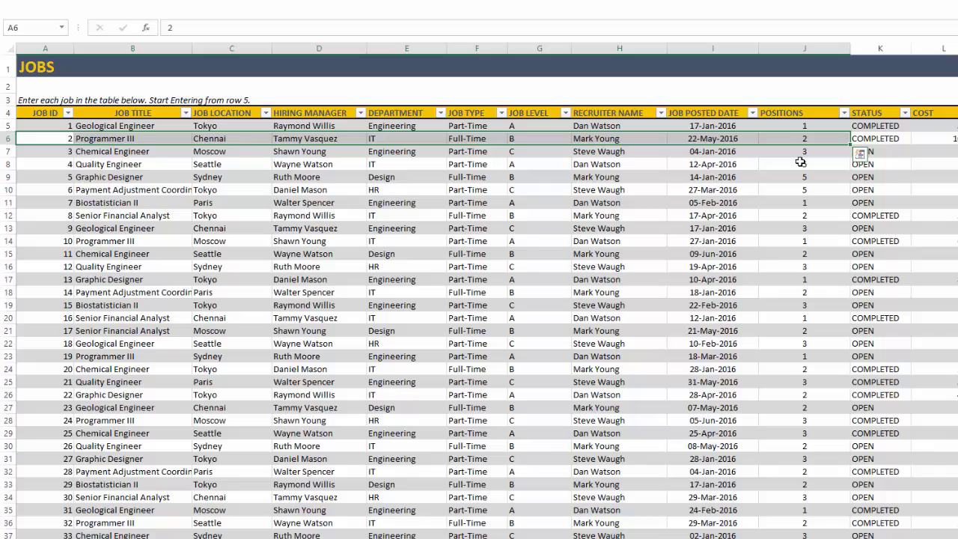
pyautogui.click(872, 139)
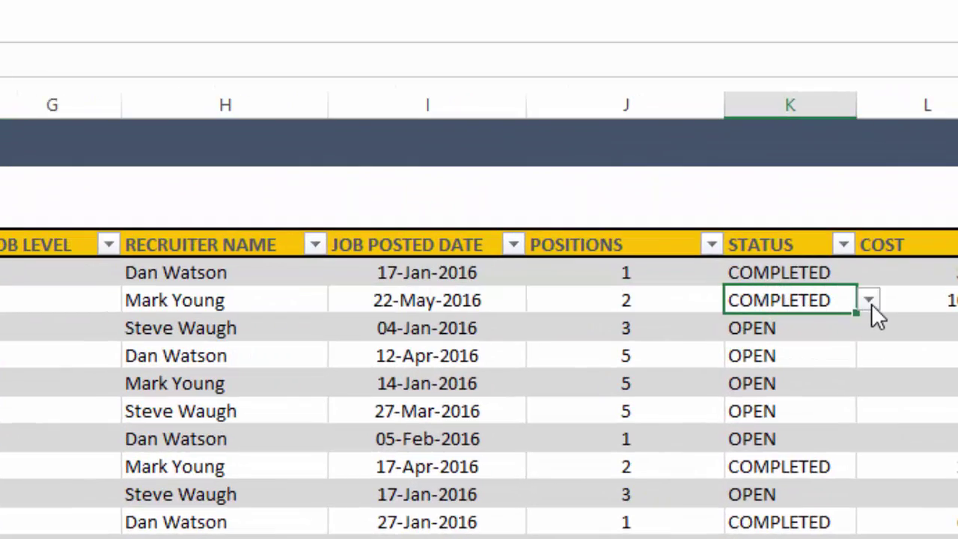
pyautogui.click(869, 301)
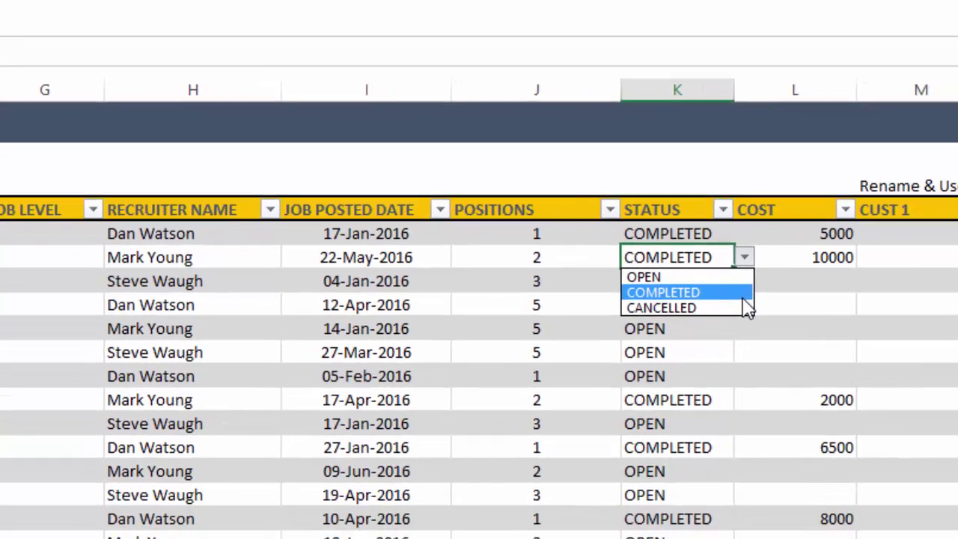
pyautogui.press('Escape')
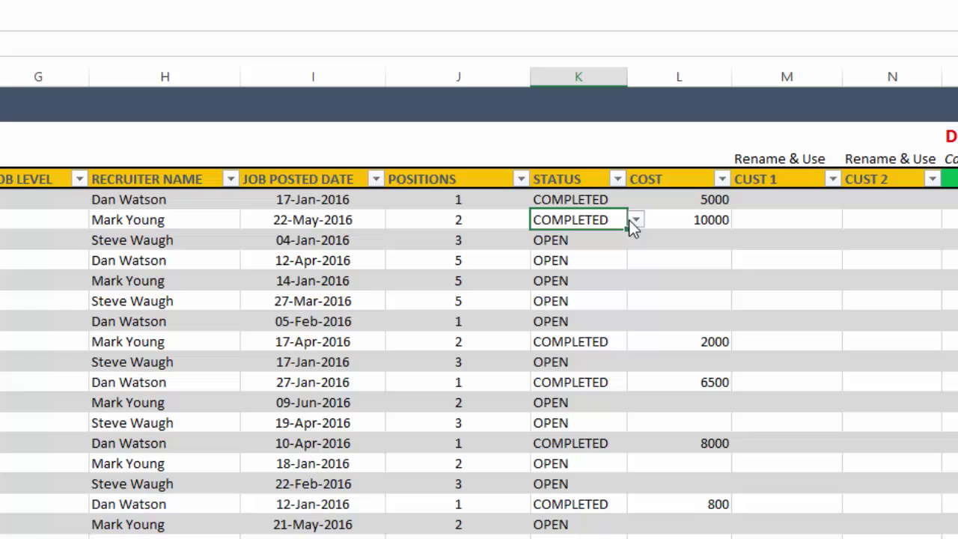
pyautogui.click(678, 208)
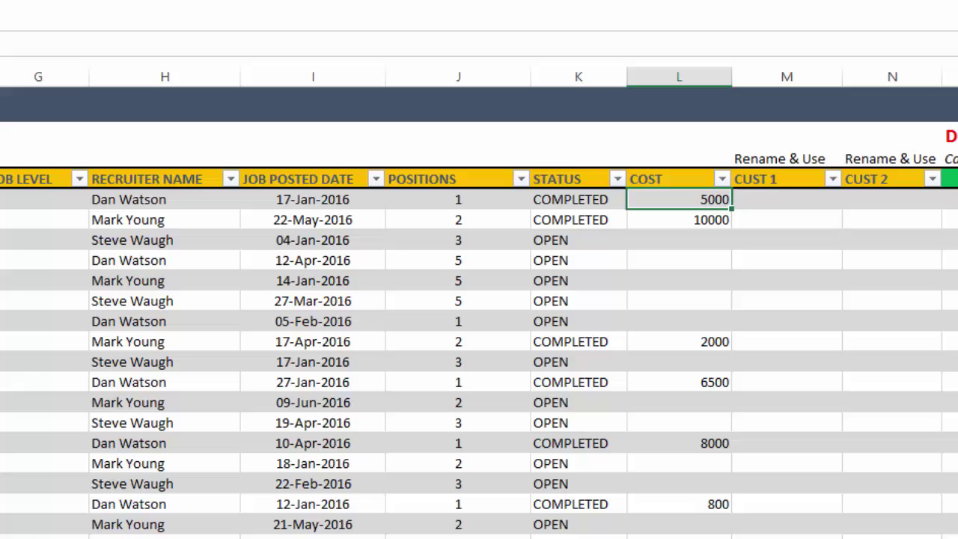
pyautogui.hscroll(5, 721, 258)
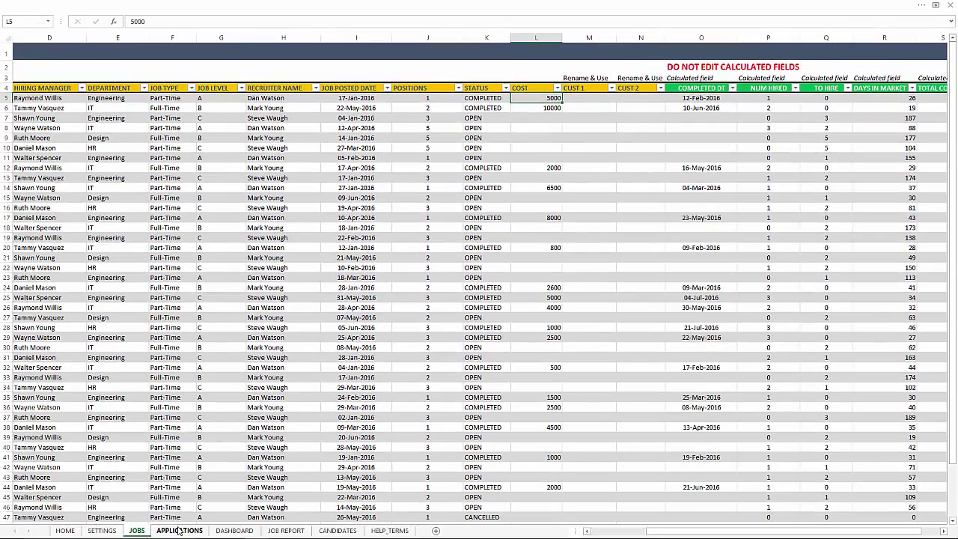
# Step: On the APPLICATIONS sheet, inspect the first entry: Job ID 36, candidate, source Indeed, date 6-Jun-2016
pyautogui.click(178, 529)
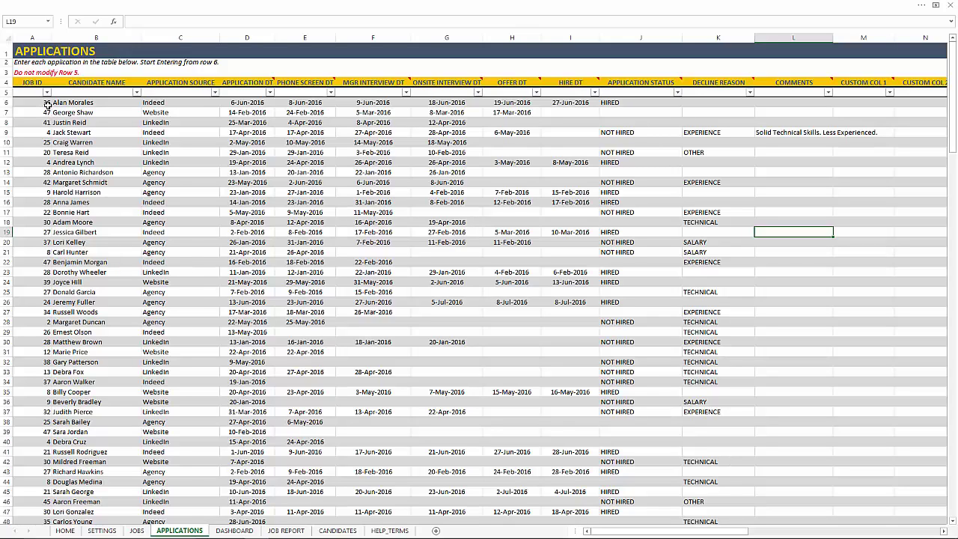
pyautogui.click(47, 104)
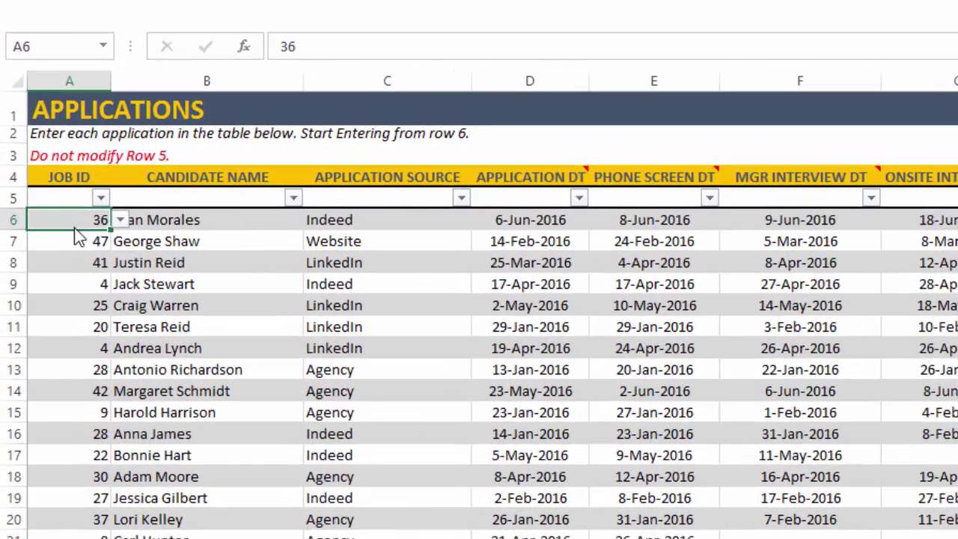
pyautogui.click(187, 223)
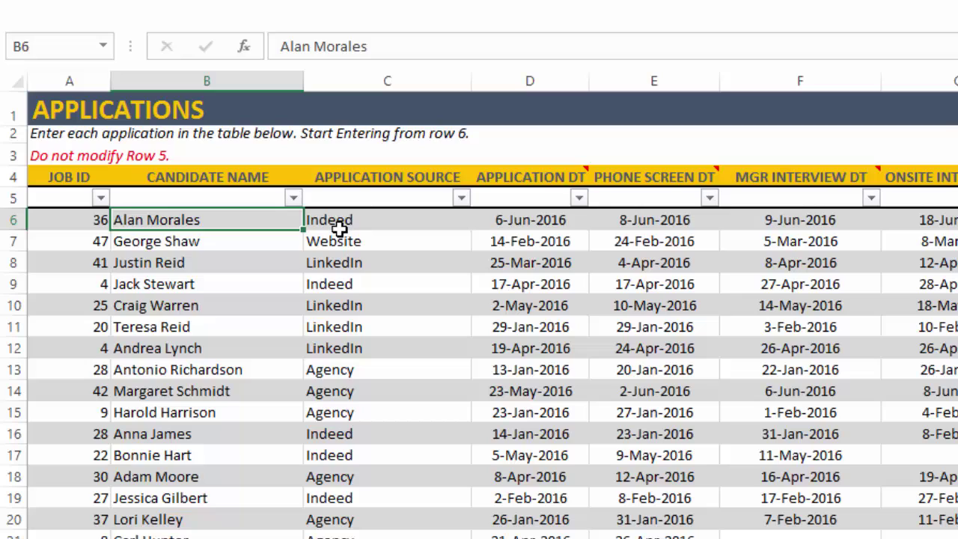
pyautogui.click(367, 221)
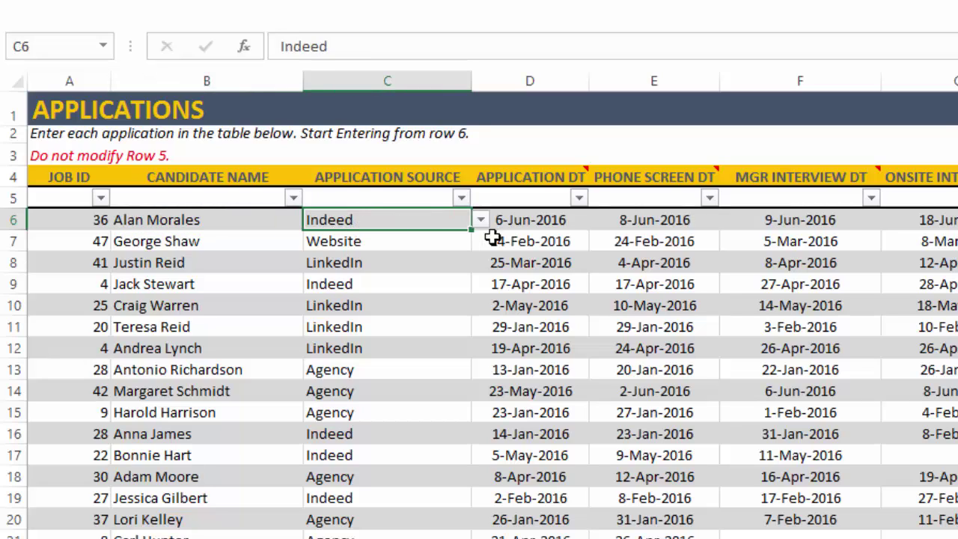
pyautogui.click(545, 220)
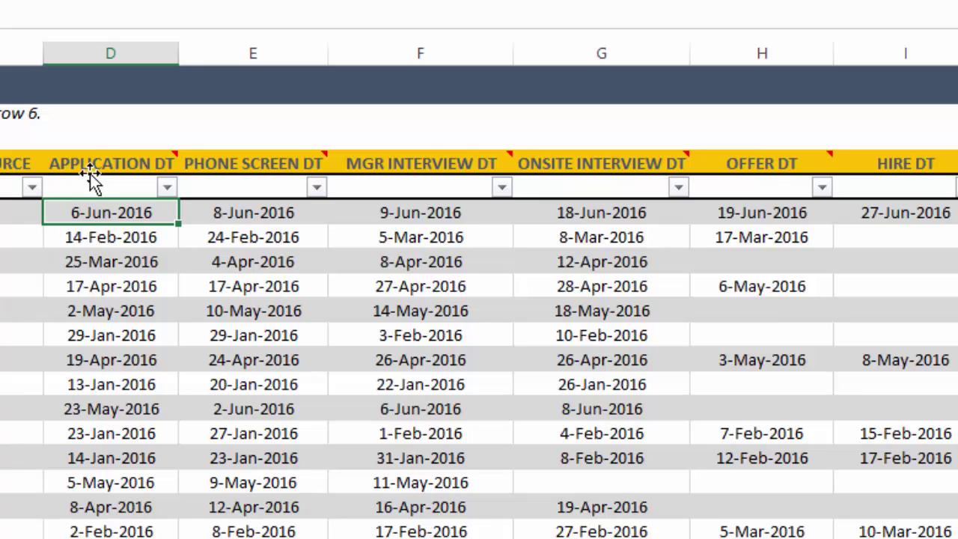
pyautogui.moveTo(98, 156)
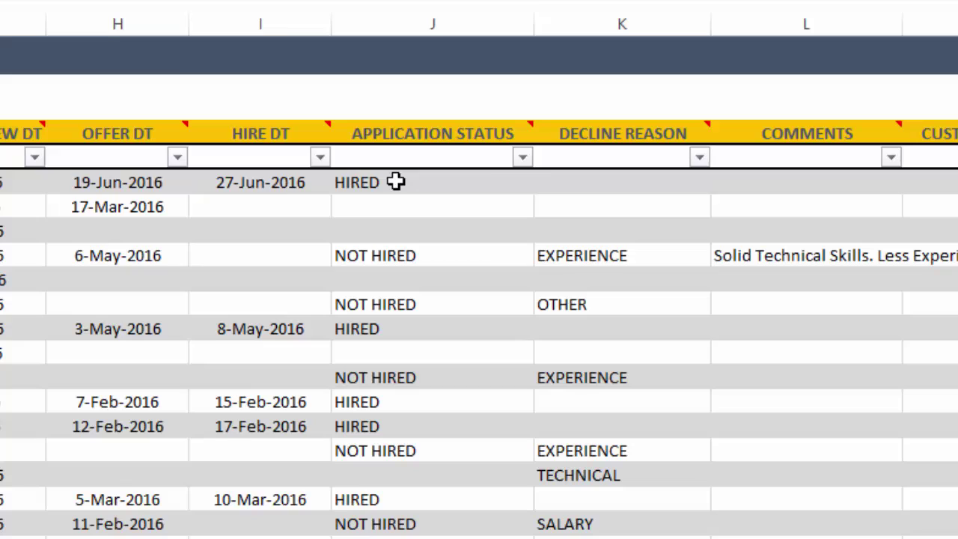
pyautogui.click(391, 182)
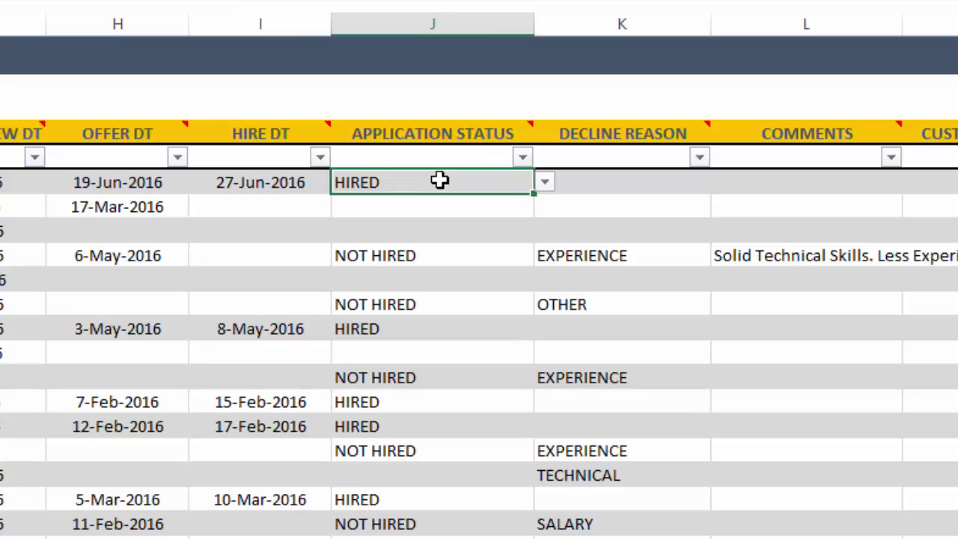
pyautogui.click(546, 183)
pyautogui.click(547, 184)
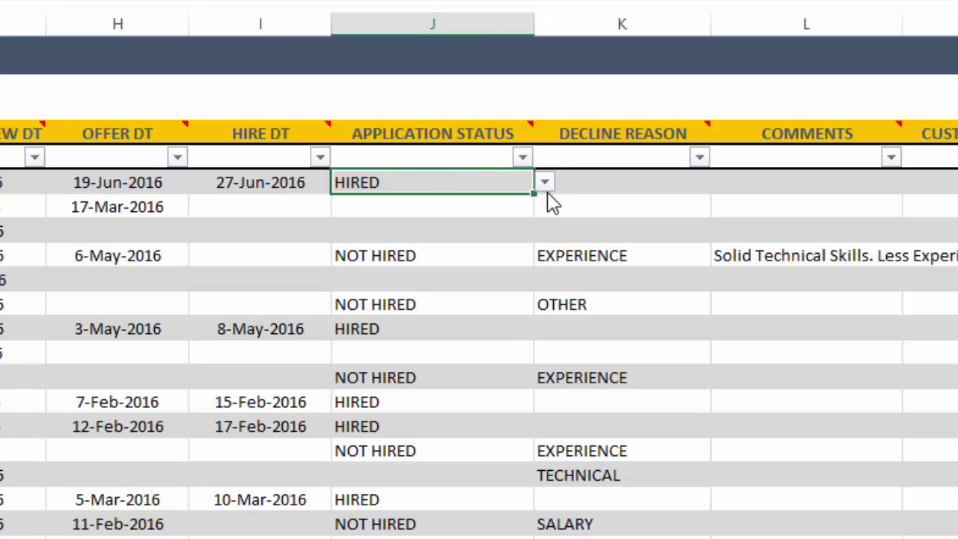
pyautogui.click(518, 258)
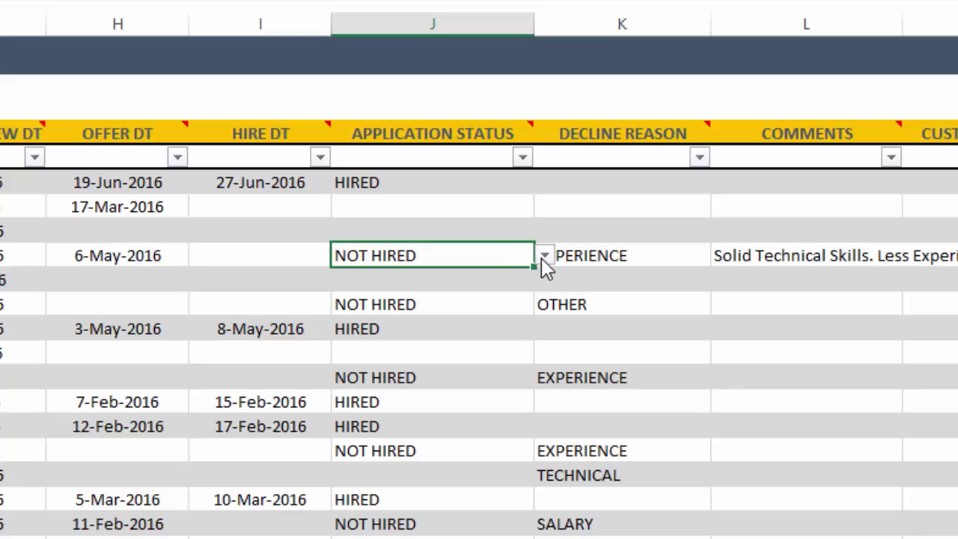
pyautogui.click(541, 258)
pyautogui.click(542, 257)
pyautogui.click(582, 261)
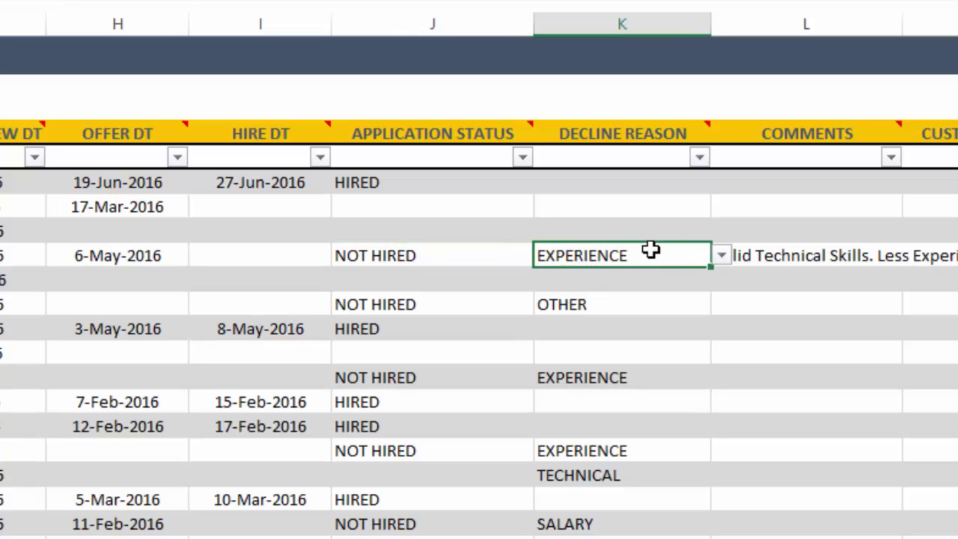
pyautogui.click(721, 261)
pyautogui.click(721, 262)
pyautogui.click(721, 261)
pyautogui.click(721, 259)
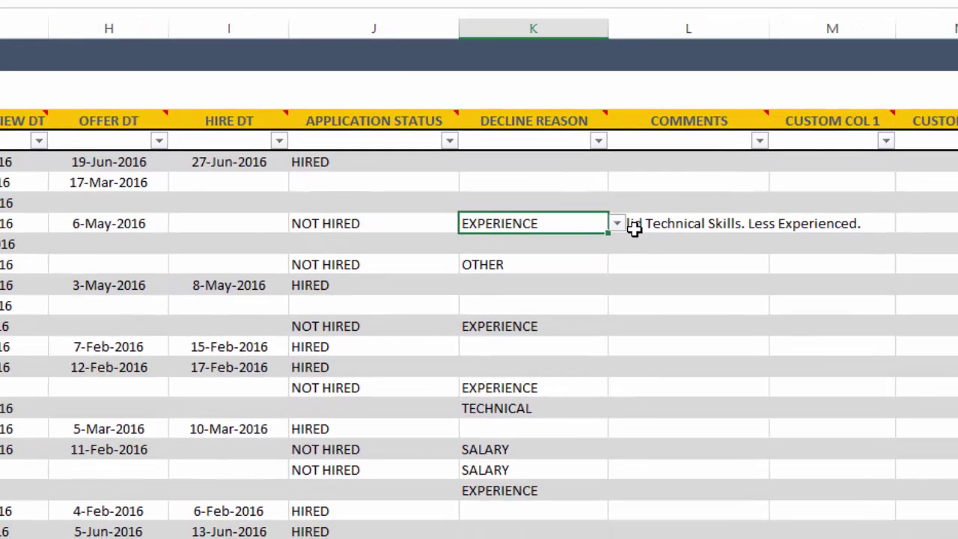
pyautogui.click(747, 262)
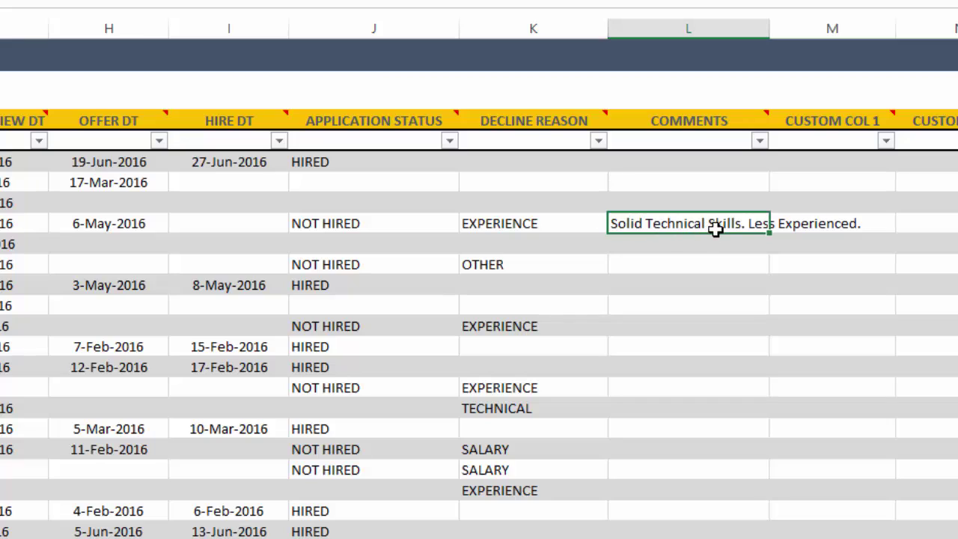
pyautogui.click(801, 229)
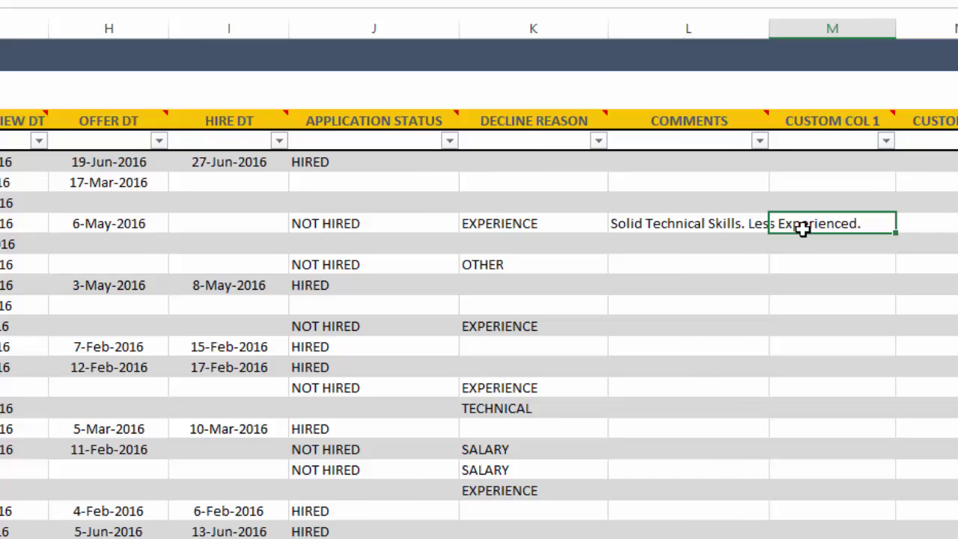
pyautogui.press('Right')
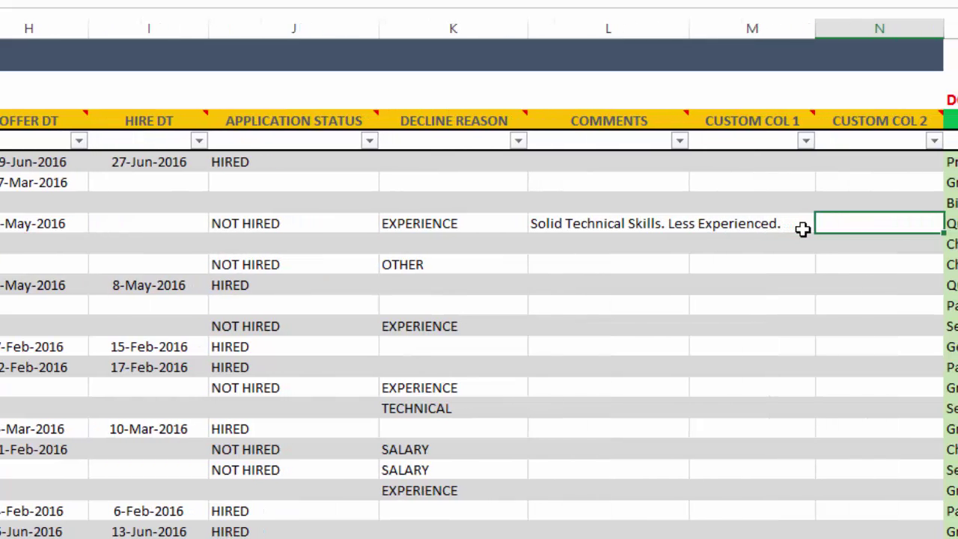
pyautogui.press('Right')
pyautogui.press('Right')
pyautogui.press('Right')
pyautogui.press('Right')
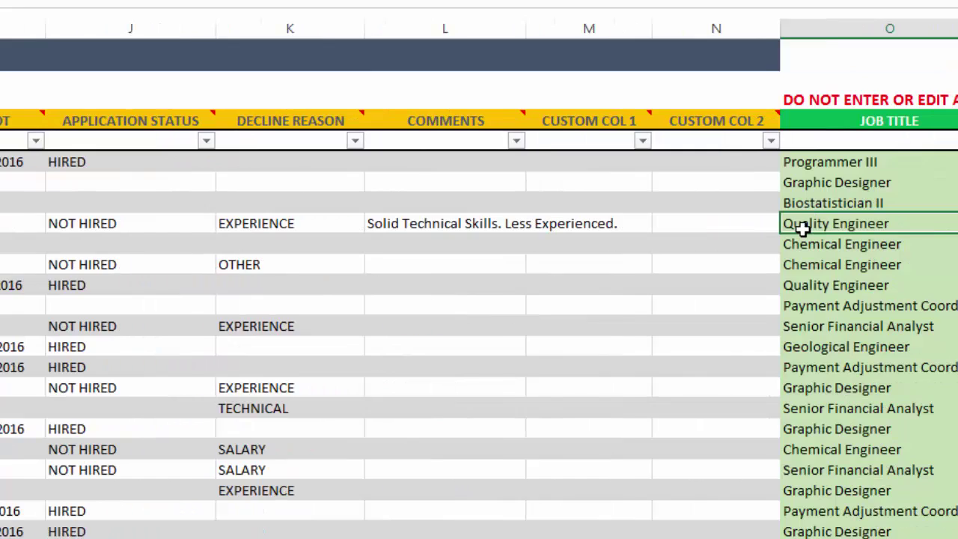
pyautogui.hscroll(-3, 802, 229)
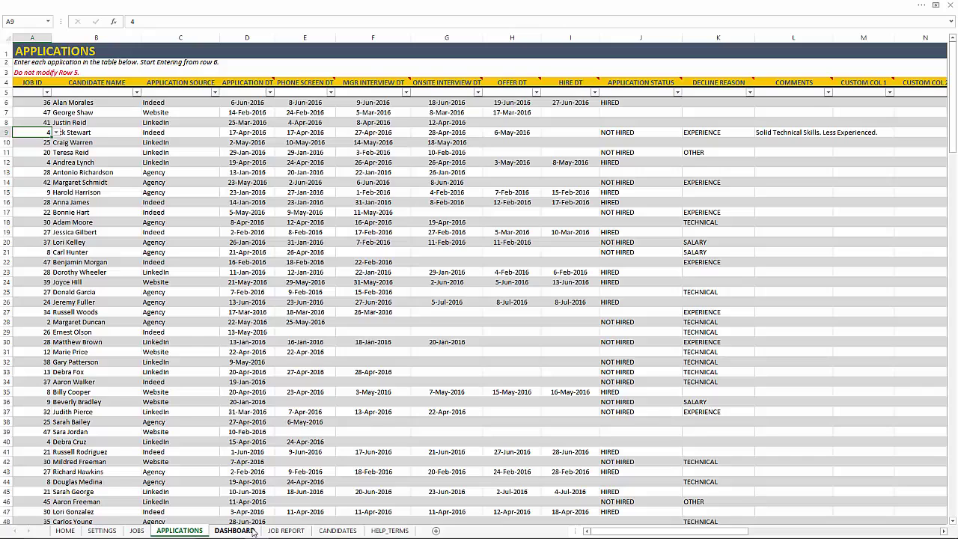
pyautogui.click(252, 531)
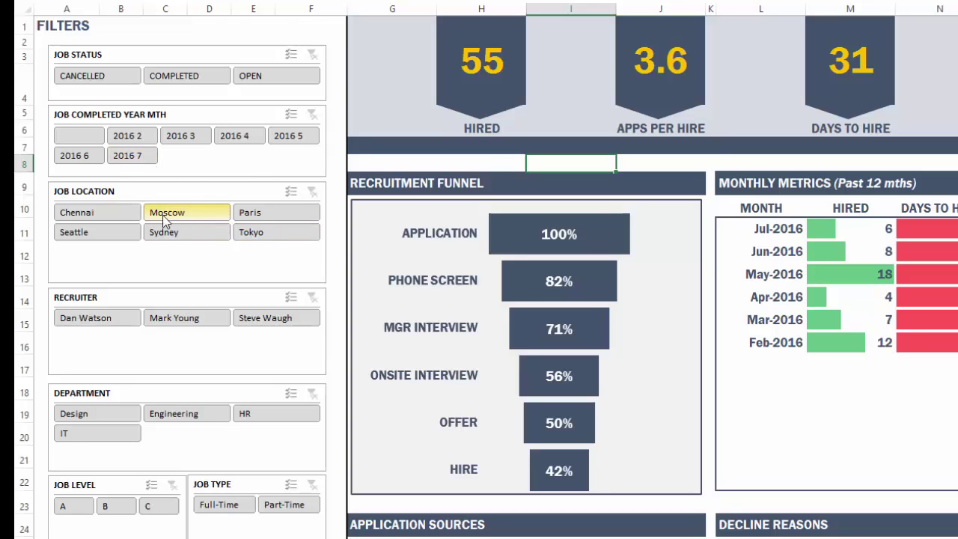
pyautogui.click(255, 231)
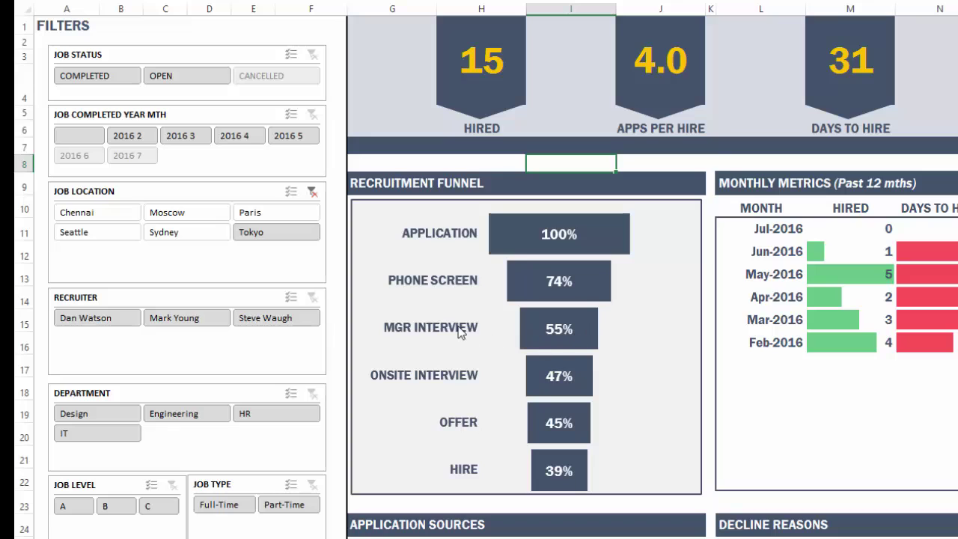
pyautogui.click(310, 195)
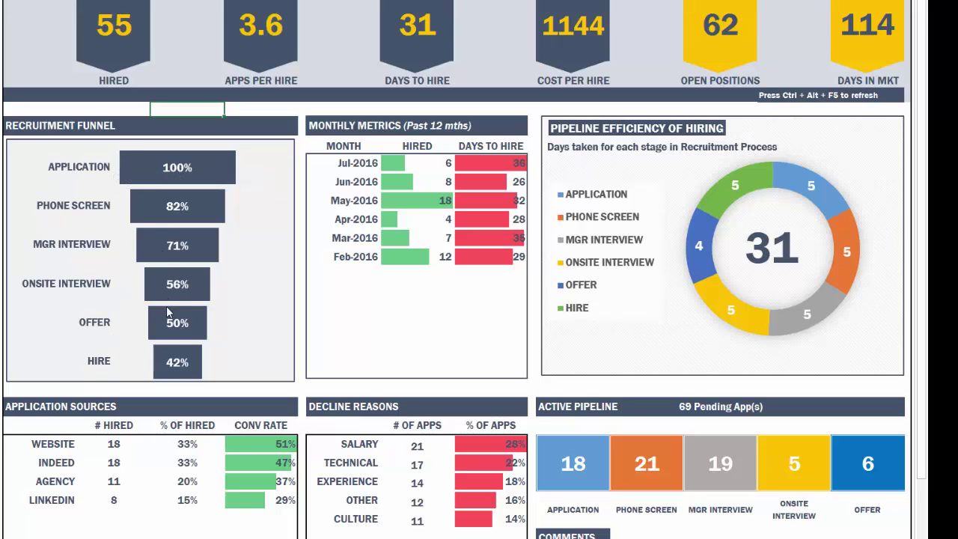
pyautogui.moveTo(172, 352)
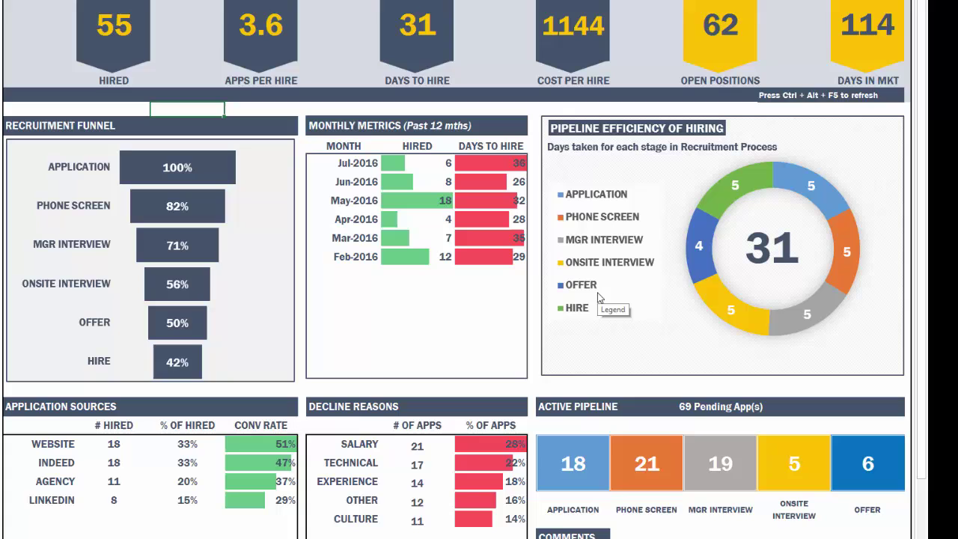
# Step: Scroll the dashboard down to the Outside Top 8, Comments and Cost sections
pyautogui.scroll(-2, 598, 298)
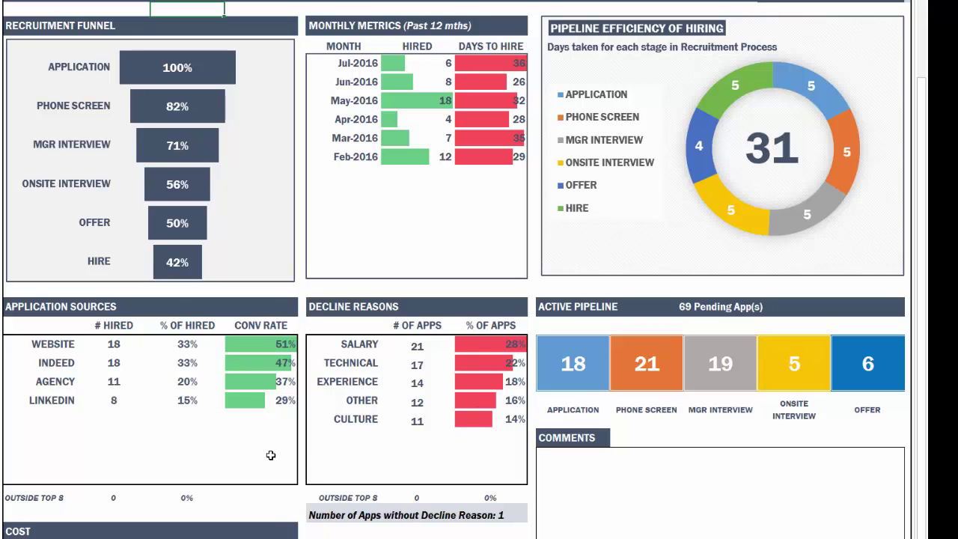
pyautogui.scroll(-1, 271, 455)
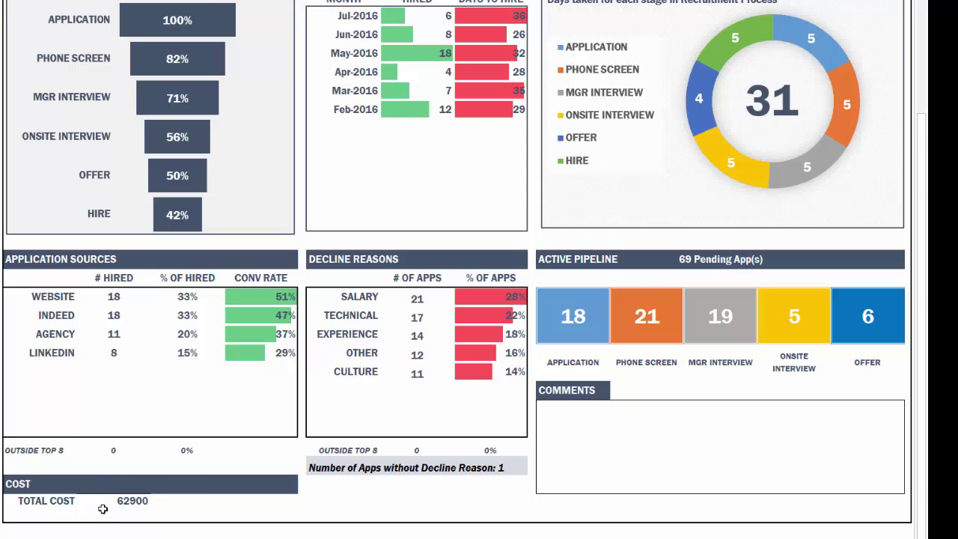
pyautogui.scroll(3, 397, 438)
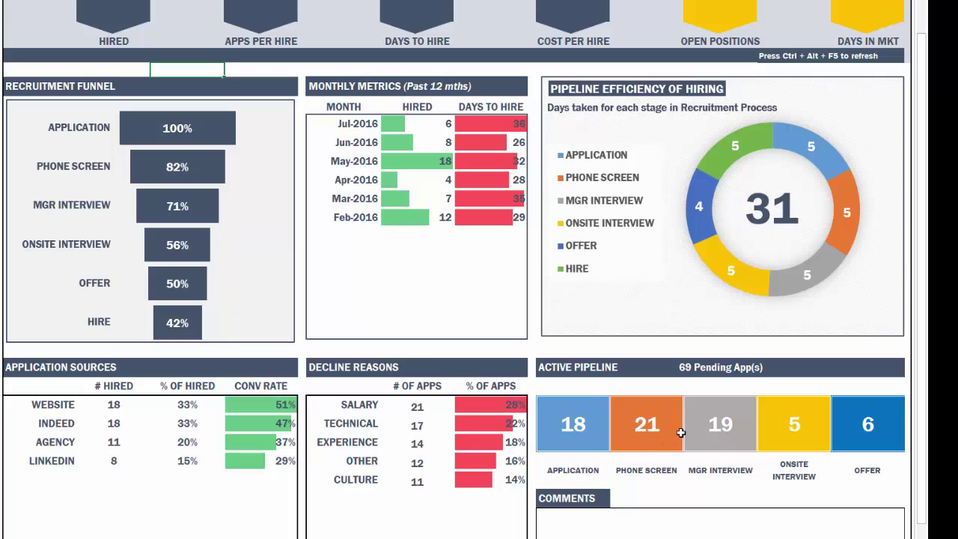
pyautogui.scroll(-3, 768, 441)
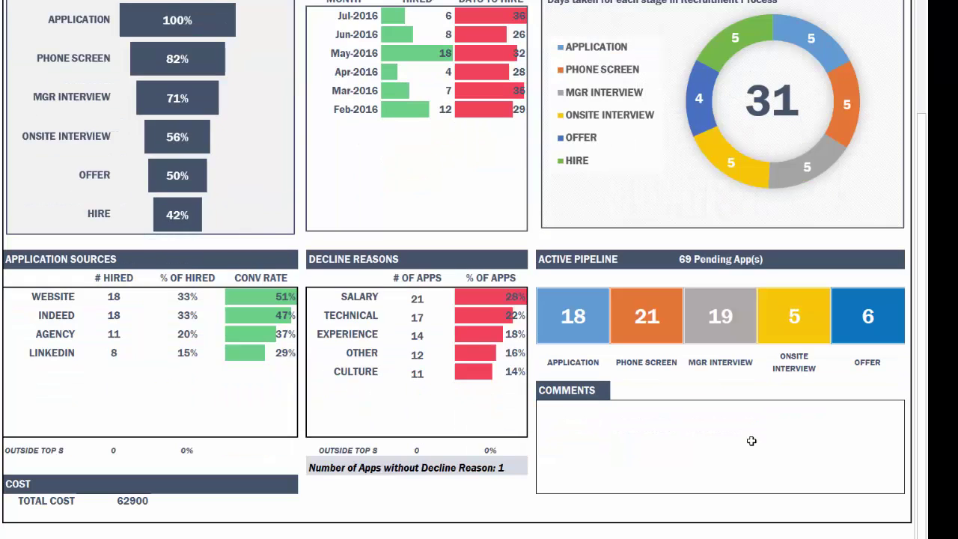
# Step: Select the Comments box, then scroll back up to the Hired, Cost per Hire and Open Positions banners
pyautogui.click(590, 427)
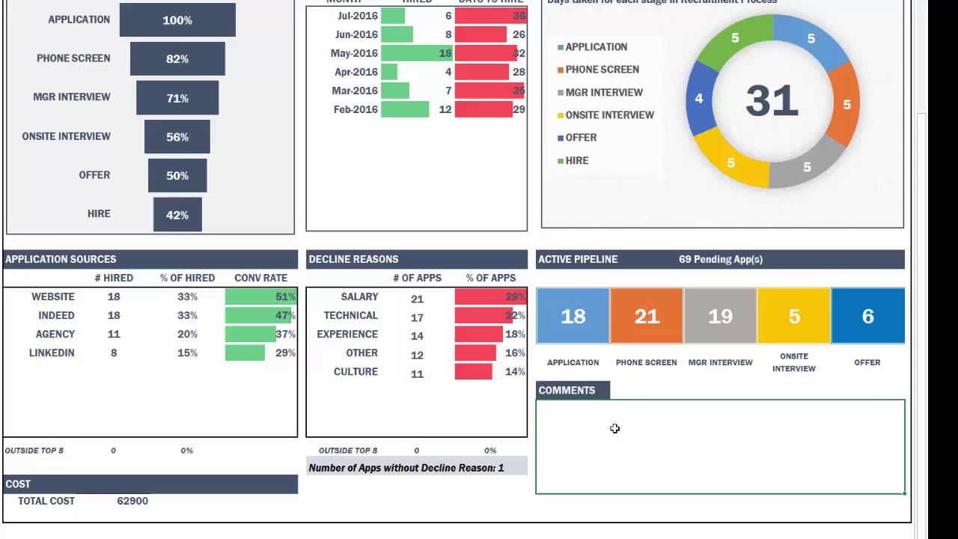
pyautogui.scroll(1, 614, 427)
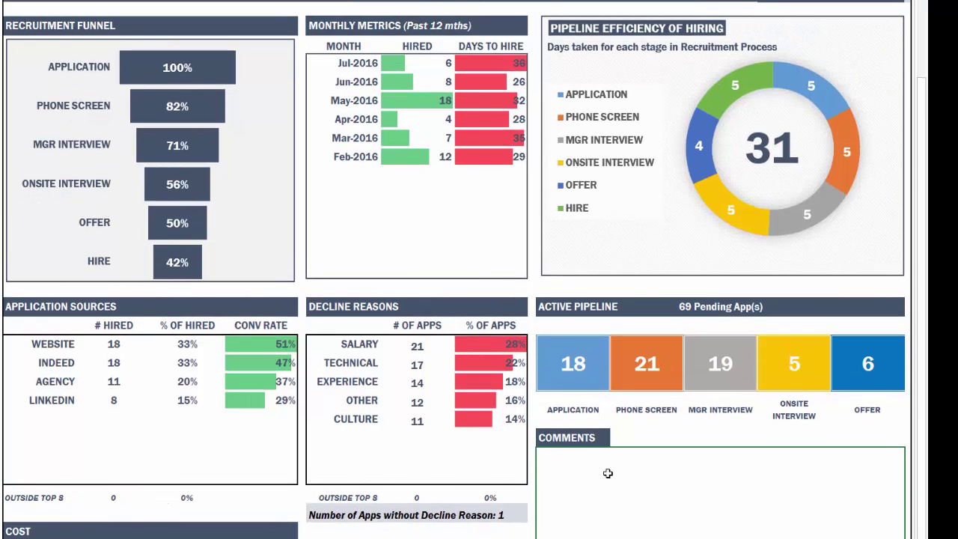
pyautogui.scroll(3, 663, 482)
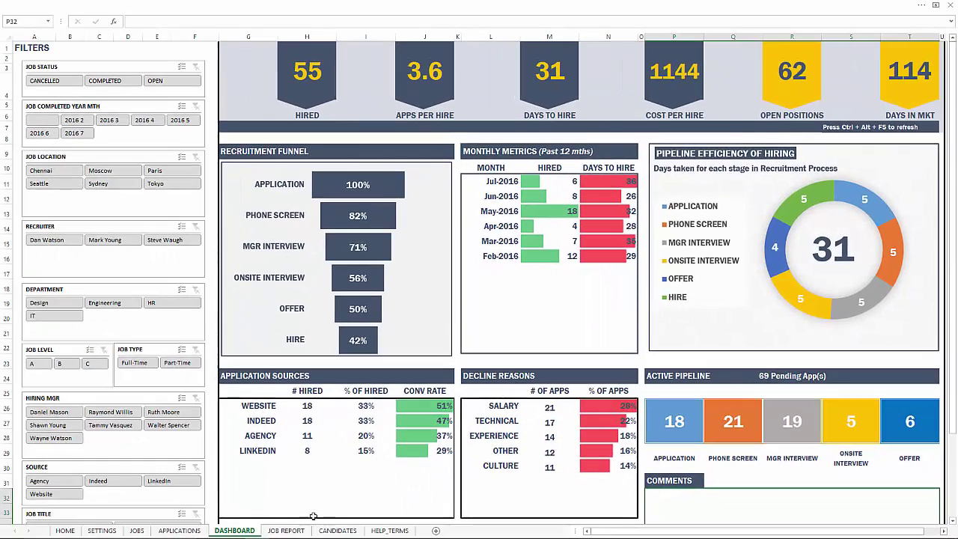
# Step: On the JOB REPORT sheet, keep Job ID 11 selected in the job dropdown
pyautogui.click(288, 530)
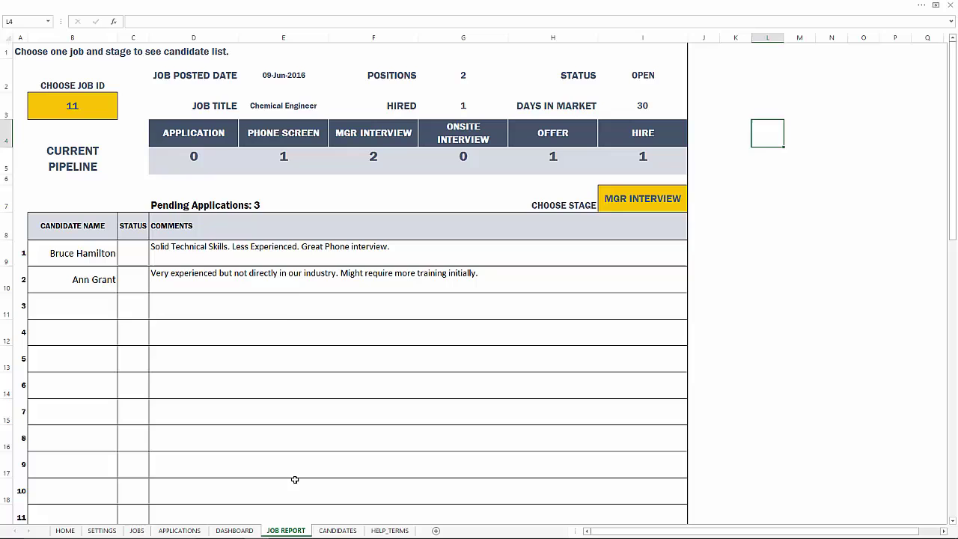
pyautogui.click(107, 117)
pyautogui.click(121, 116)
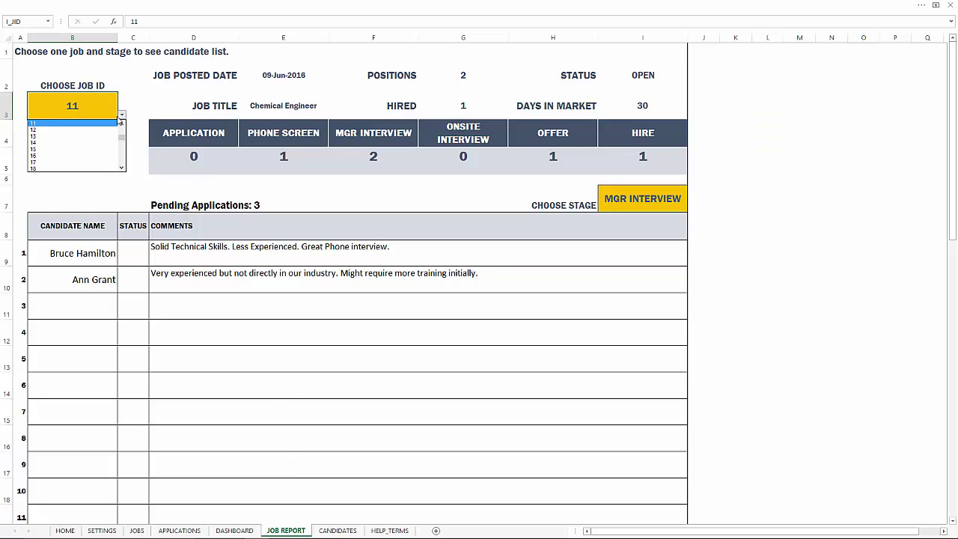
pyautogui.click(120, 116)
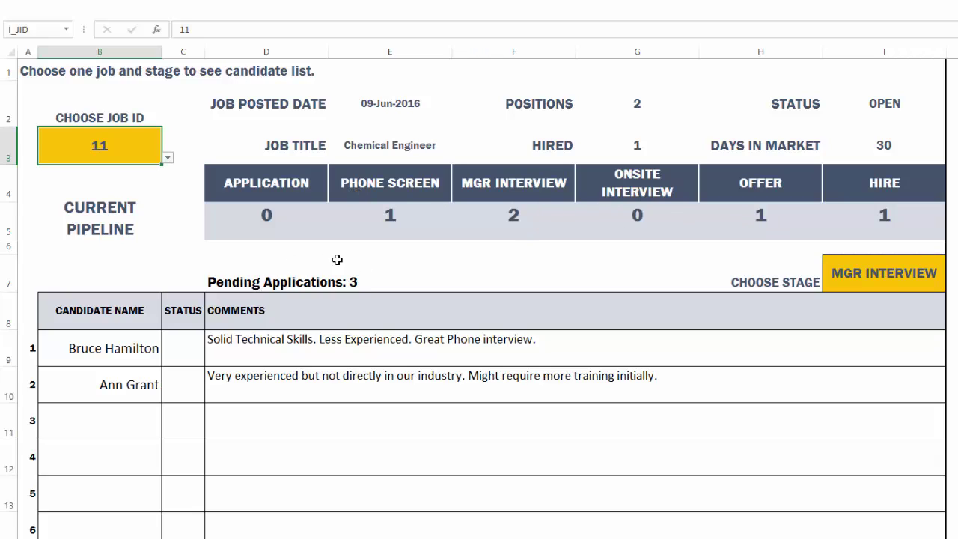
# Step: Change the report's stage from MGR INTERVIEW to APPLICATION, then PHONE SCREEN, and view the Applications sheet
pyautogui.click(883, 266)
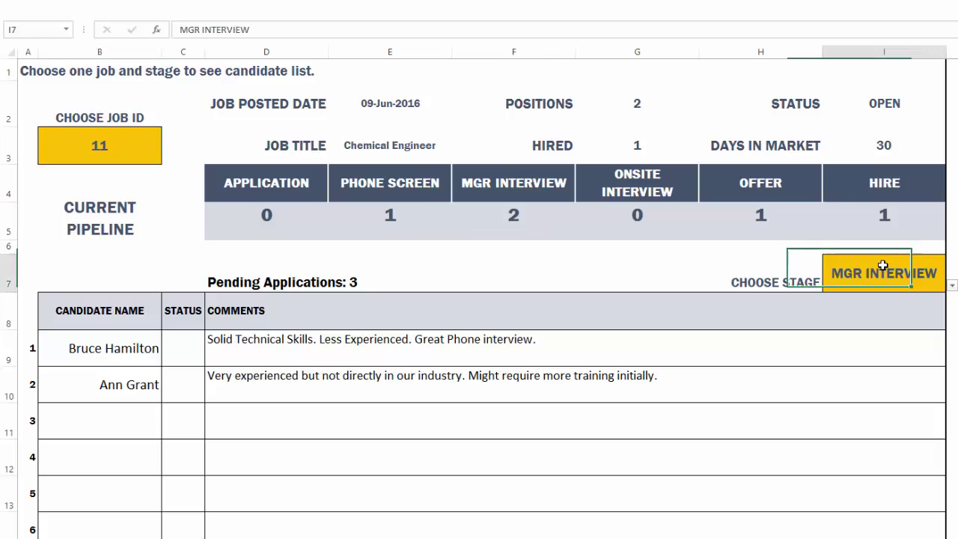
pyautogui.click(952, 285)
pyautogui.click(938, 298)
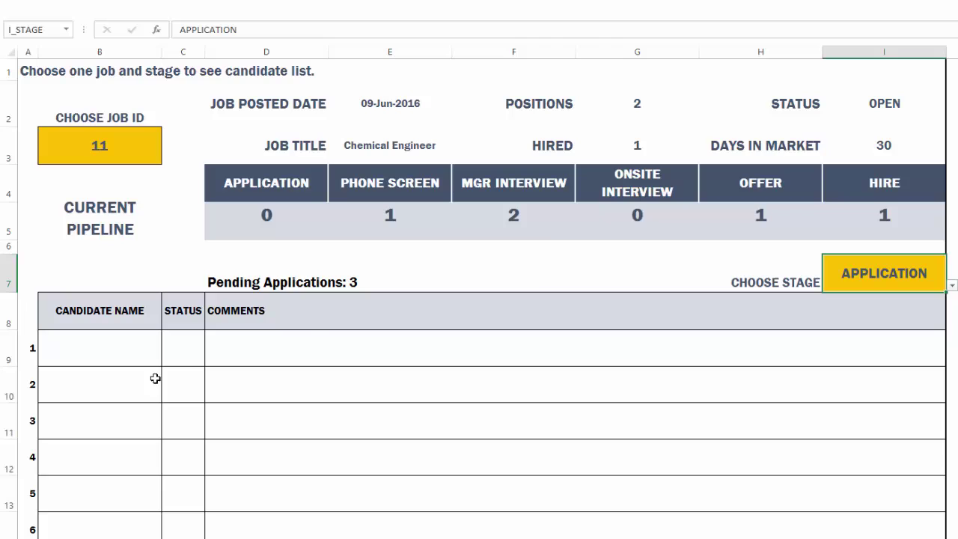
pyautogui.click(949, 287)
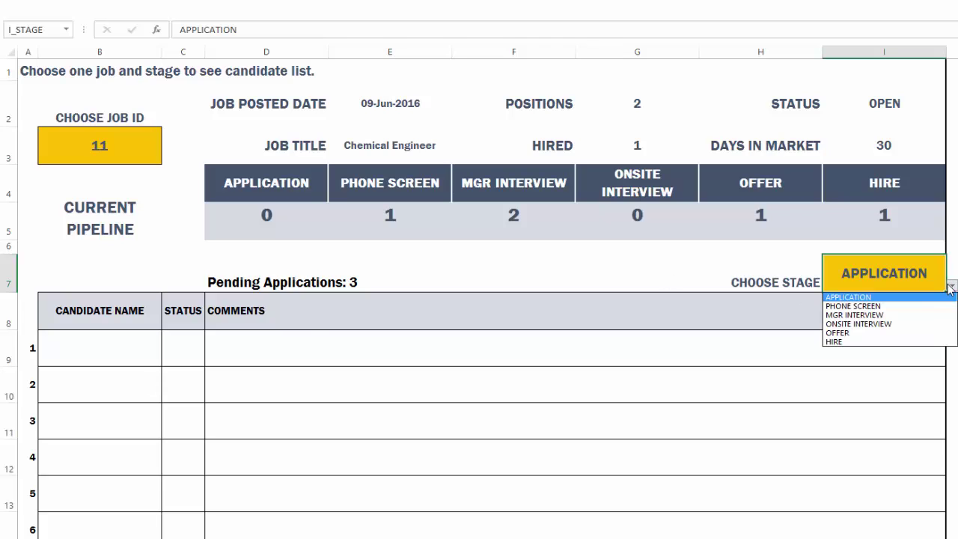
pyautogui.click(921, 307)
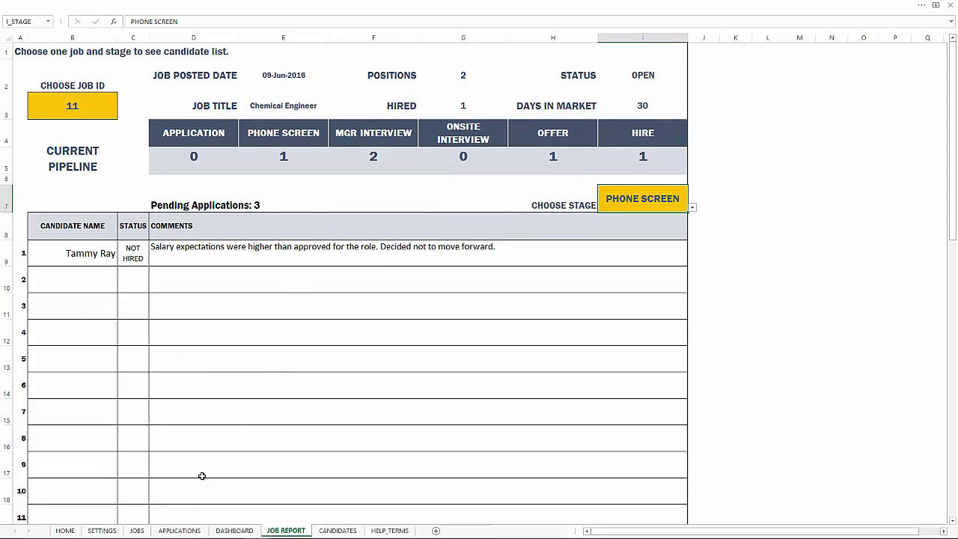
pyautogui.click(180, 531)
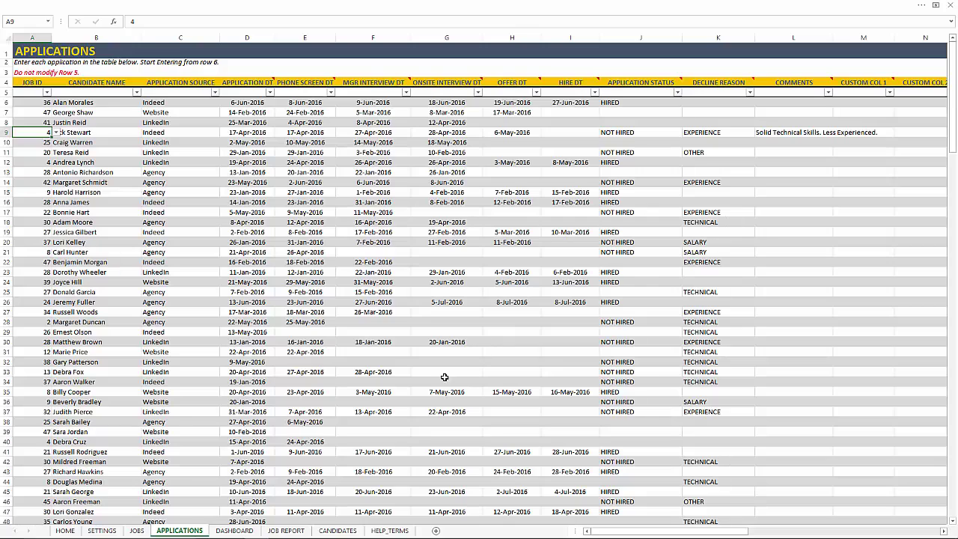
# Step: Go back to the JOB REPORT sheet, where job 11's candidate shows NOT HIRED over salary expectations
pyautogui.click(291, 531)
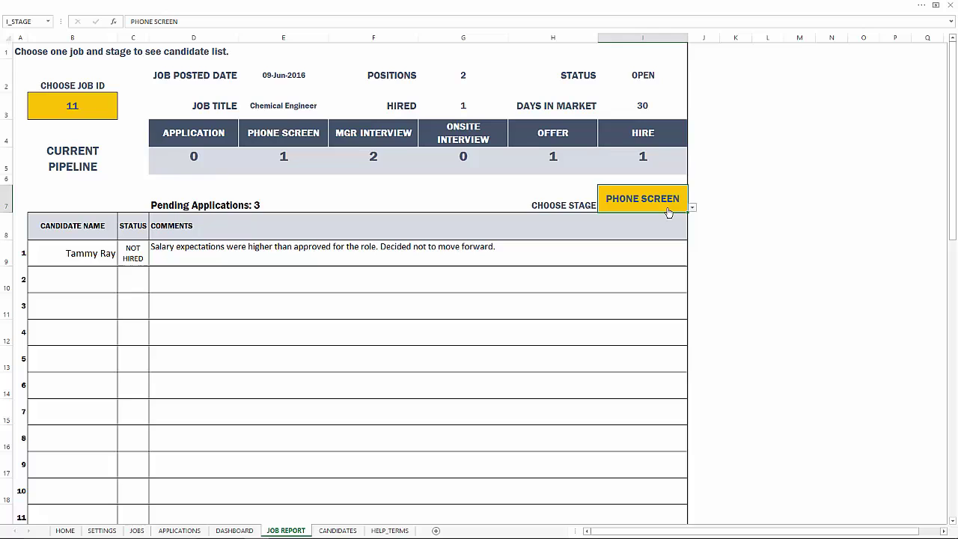
# Step: Choose MGR INTERVIEW in the I7 stage dropdown and scroll through the two listed candidates
pyautogui.click(692, 210)
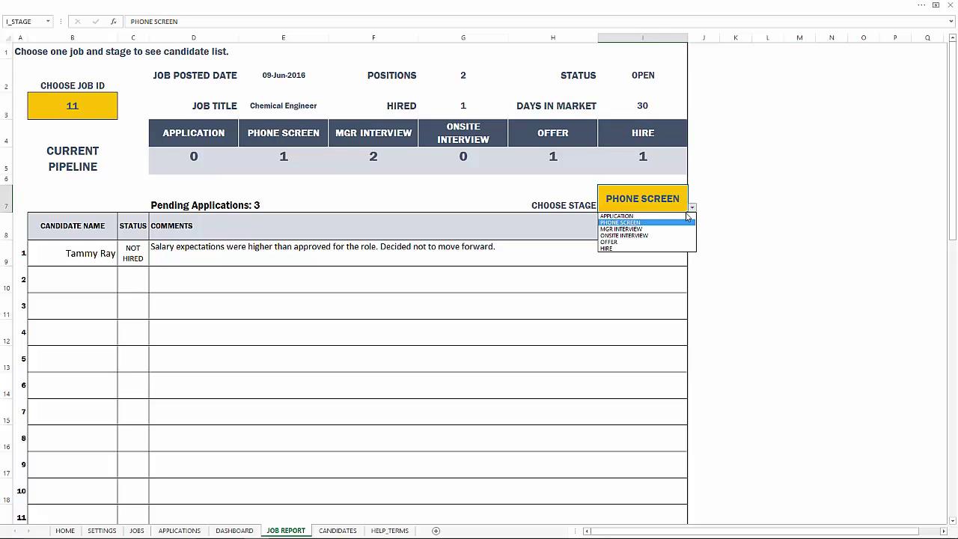
pyautogui.click(677, 228)
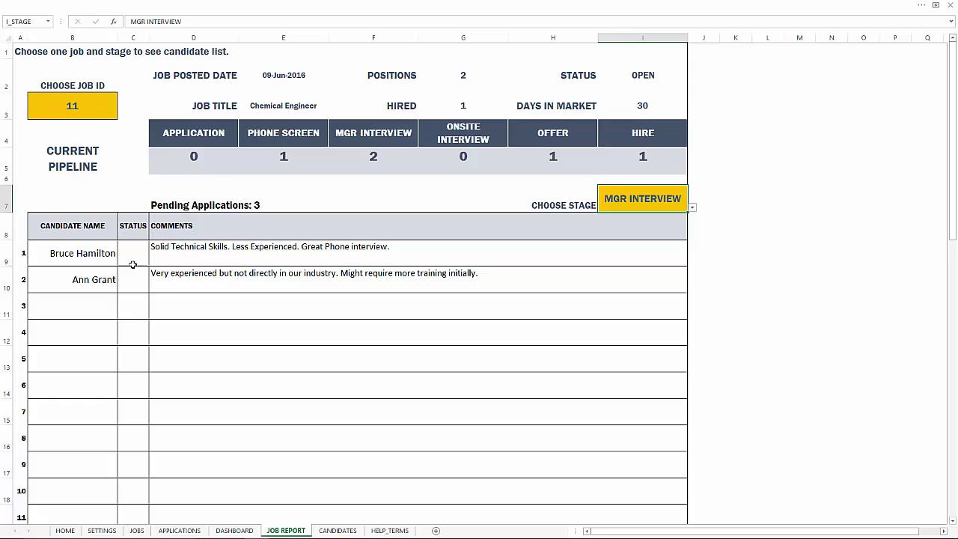
pyautogui.scroll(-1, 167, 257)
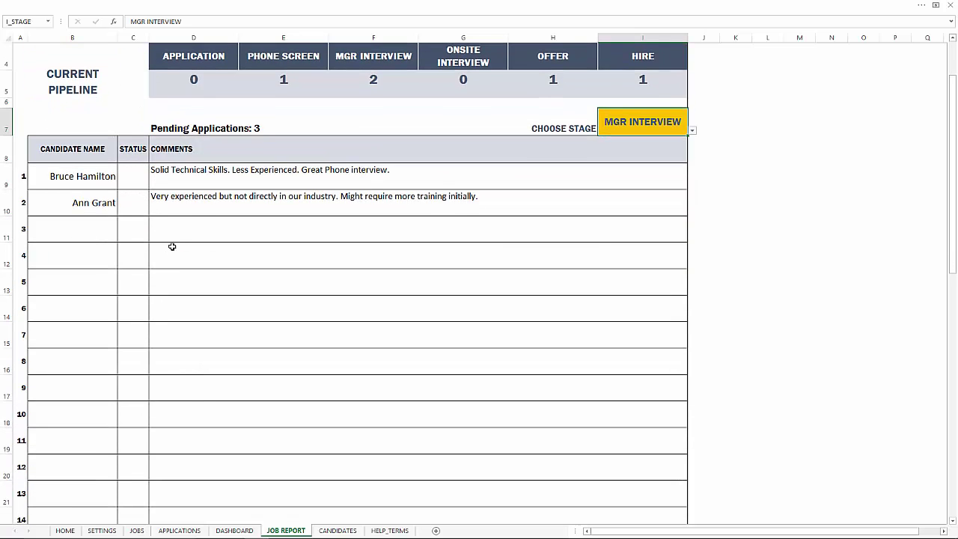
pyautogui.scroll(1, 173, 246)
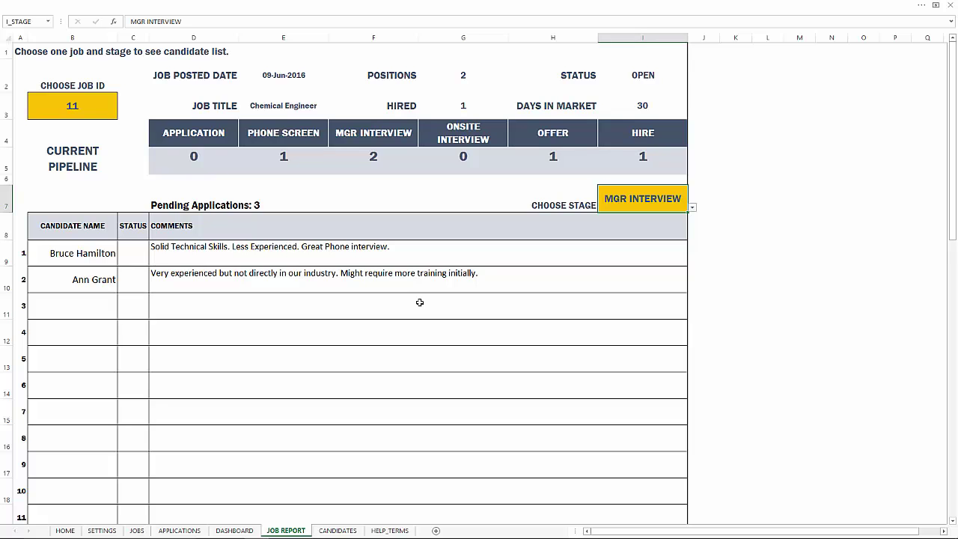
pyautogui.scroll(-6, 420, 302)
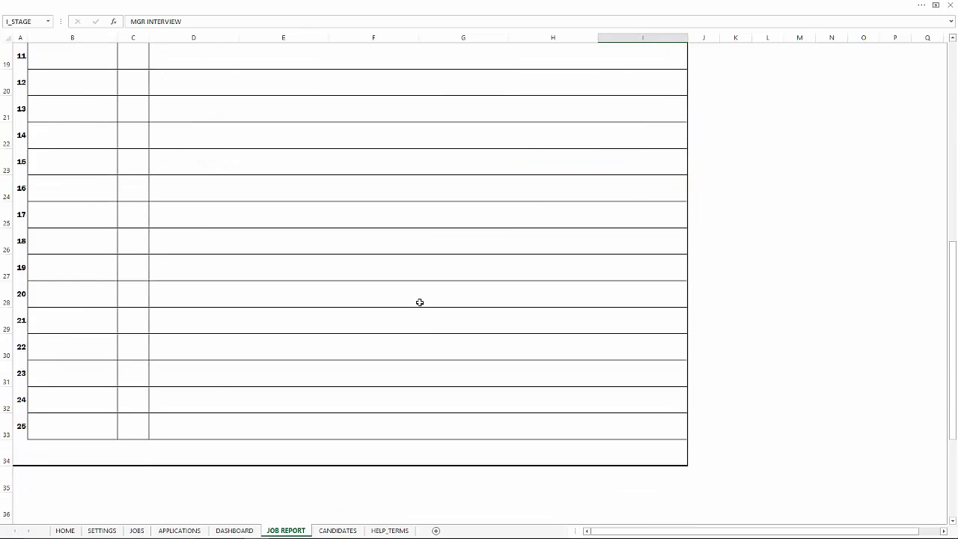
pyautogui.scroll(6, 420, 303)
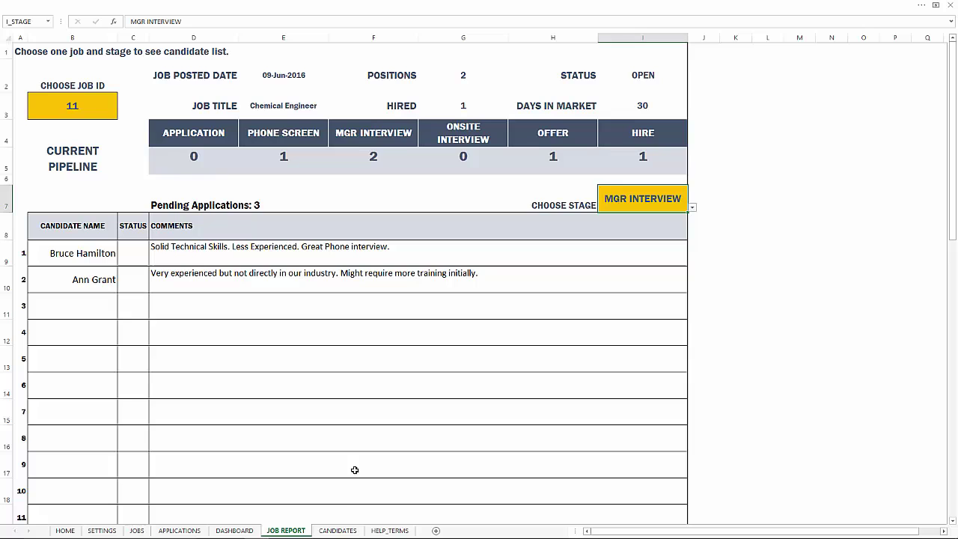
# Step: Switch to the CANDIDATES sheet with its empty table for IDs, names, contact details and skills
pyautogui.click(338, 531)
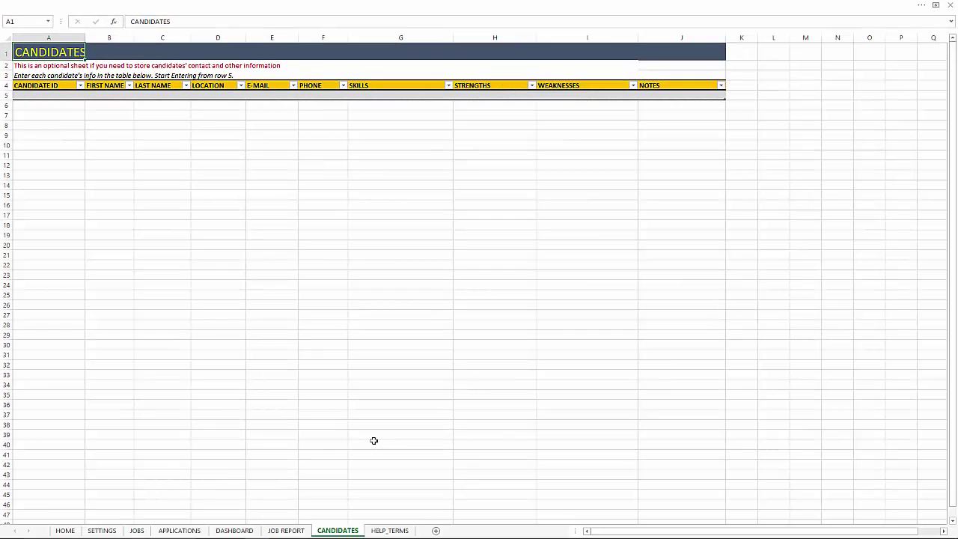
# Step: Switch to the HELP_TERMS sheet defining terms such as Days in Market and Conversion Rate
pyautogui.click(390, 530)
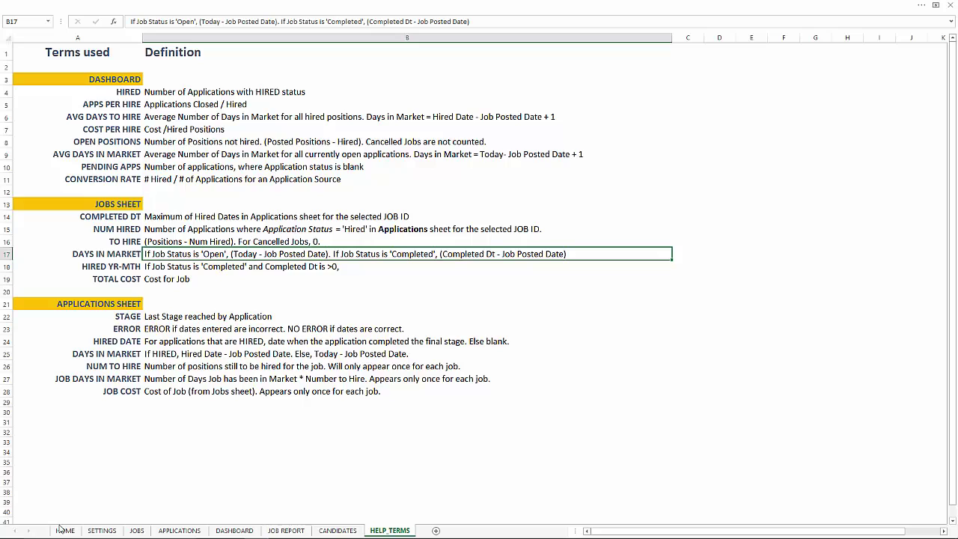
# Step: Switch to the Home sheet on the way back to the recruitment Dashboard
pyautogui.click(65, 530)
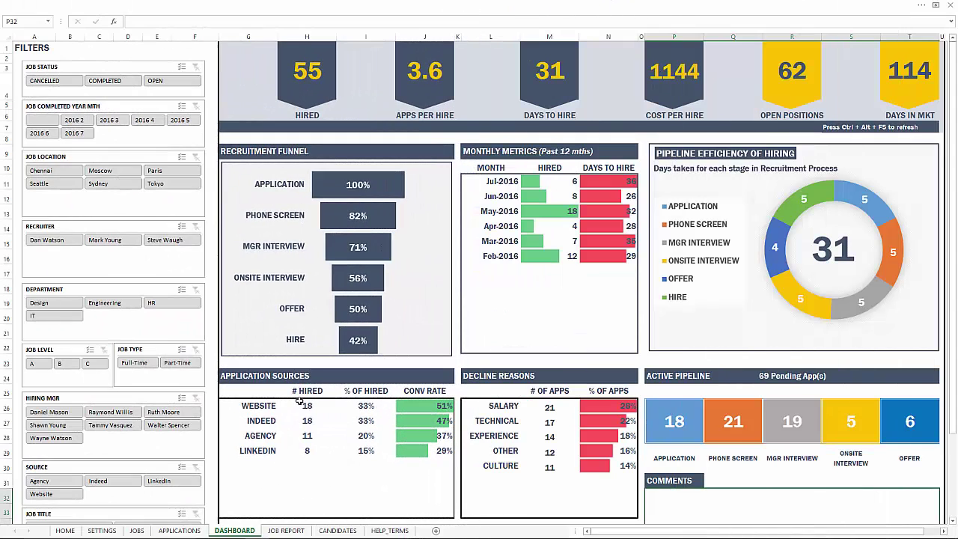